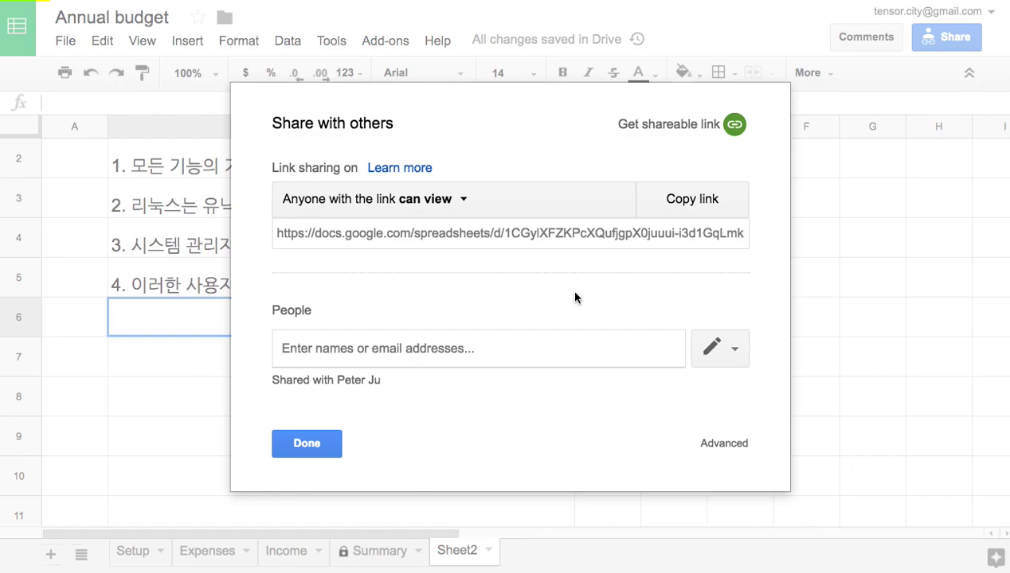
- Close the sharing settings, look through the spreadsheet's version history and return to Sheet2
{"action": "left_click", "coordinate": [334, 443]}
{"action": "left_click", "coordinate": [66, 41]}
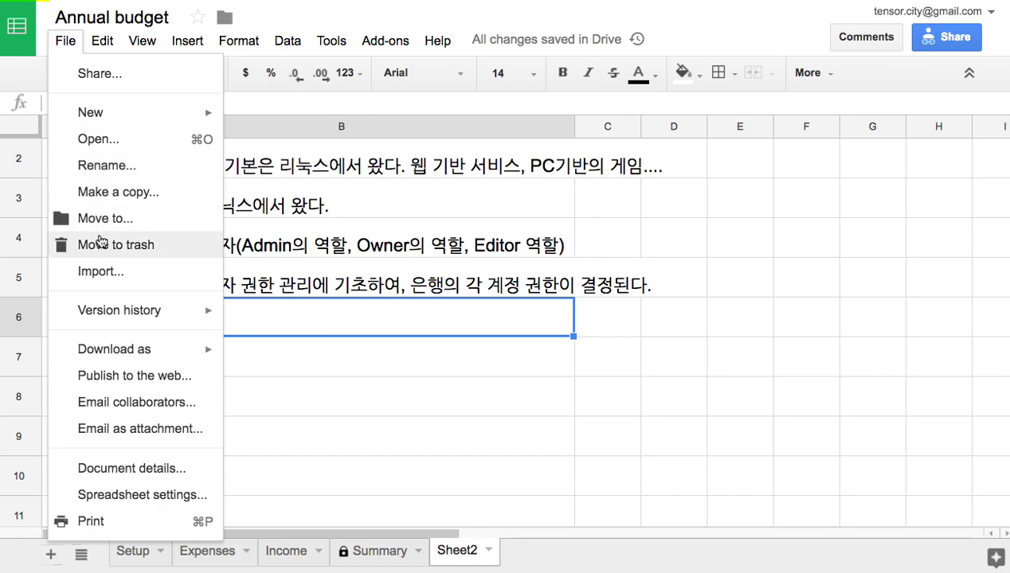
{"action": "mouse_move", "coordinate": [122, 312]}
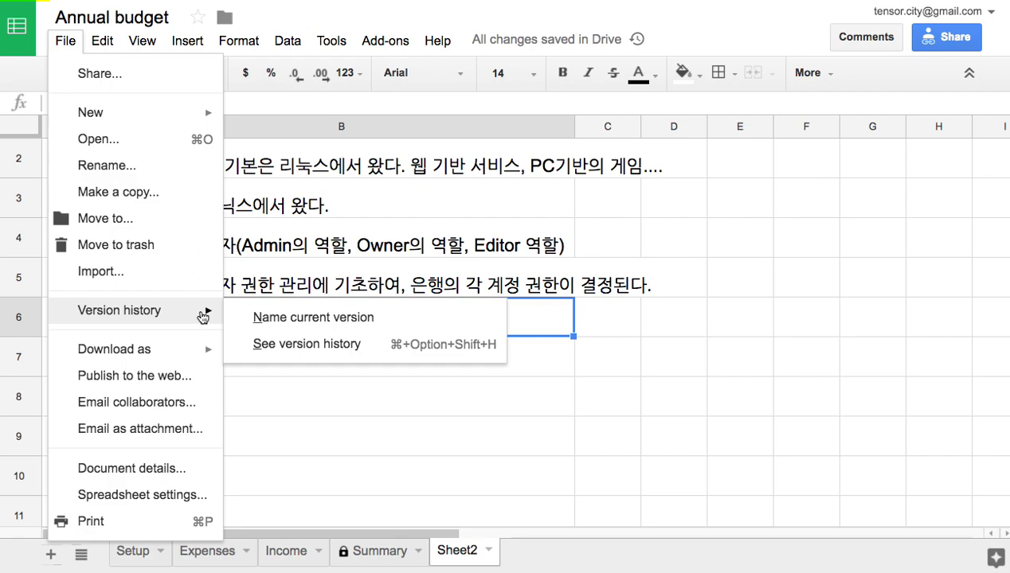
{"action": "left_click", "coordinate": [315, 343]}
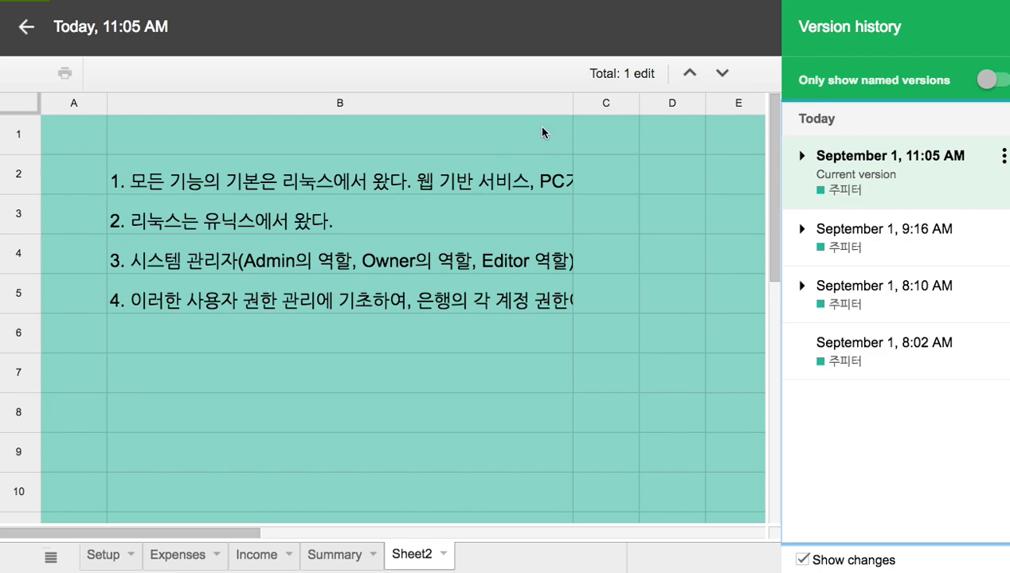
{"action": "left_click", "coordinate": [29, 32]}
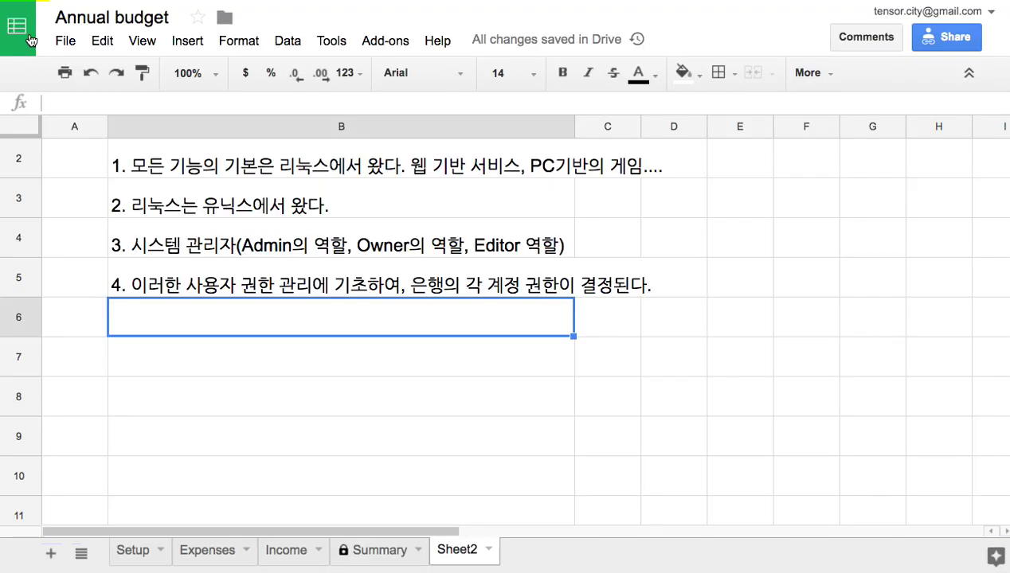
- Look over the file formats available for downloading the spreadsheet
{"action": "left_click", "coordinate": [59, 44]}
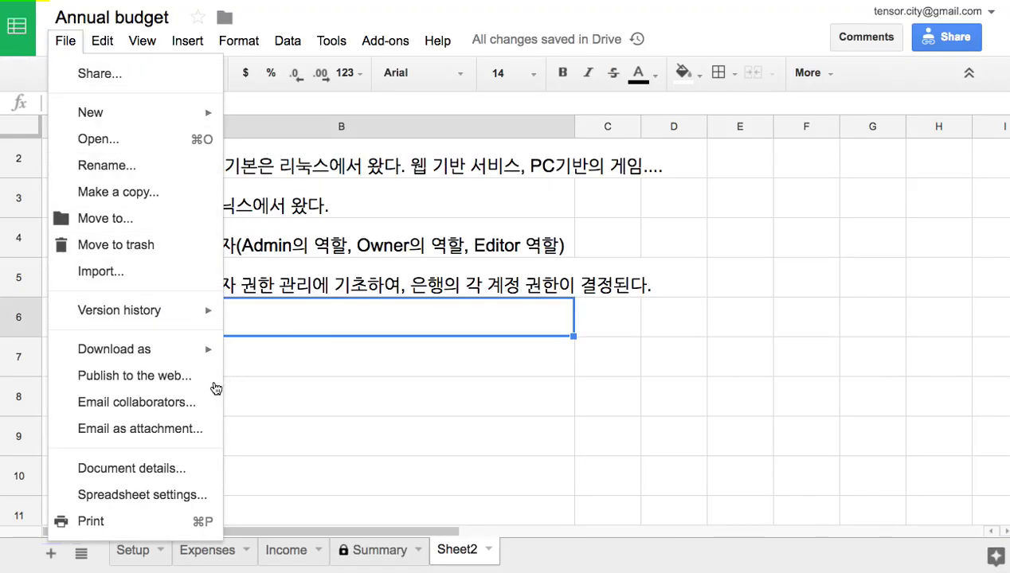
{"action": "mouse_move", "coordinate": [159, 360]}
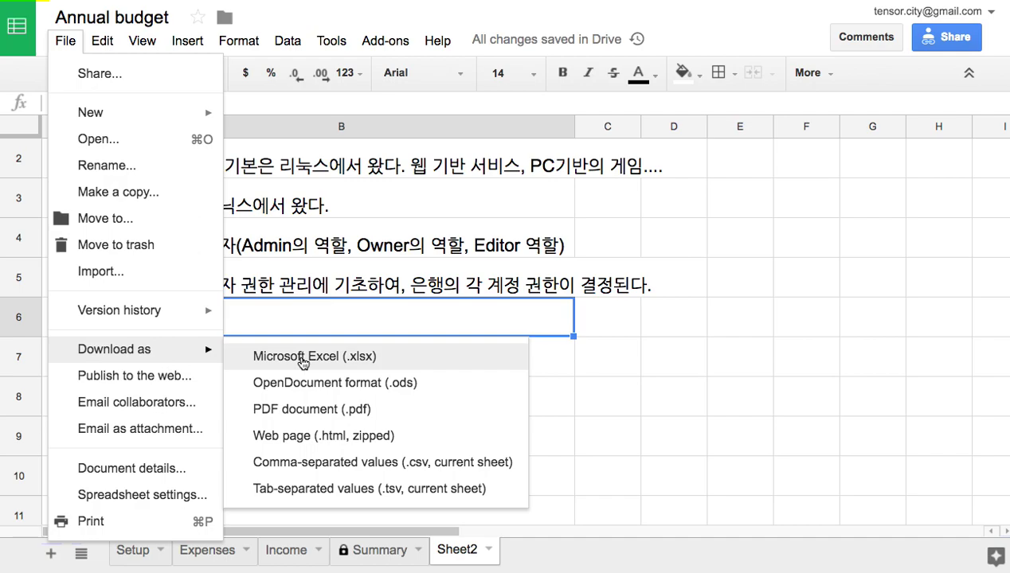
{"action": "left_click", "coordinate": [539, 322]}
- Replace the notes in B2:B6 with "1. 웹 기반" in B2 and "2. 옛날 방식 - MS Excel" in B3
{"action": "left_click_drag", "start_coordinate": [284, 166], "coordinate": [356, 321]}
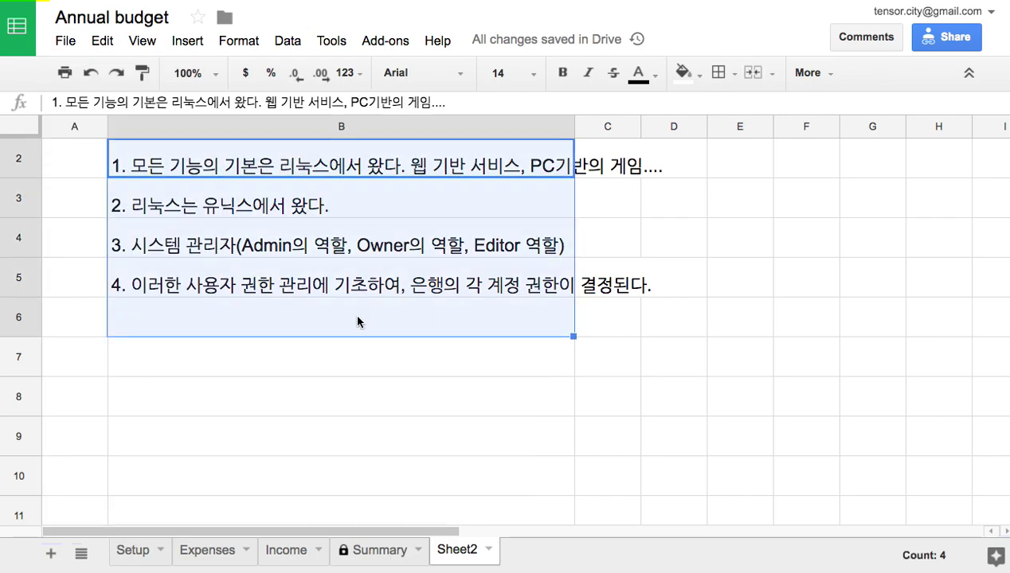
{"action": "key", "text": "Delete"}
{"action": "left_click", "coordinate": [277, 174]}
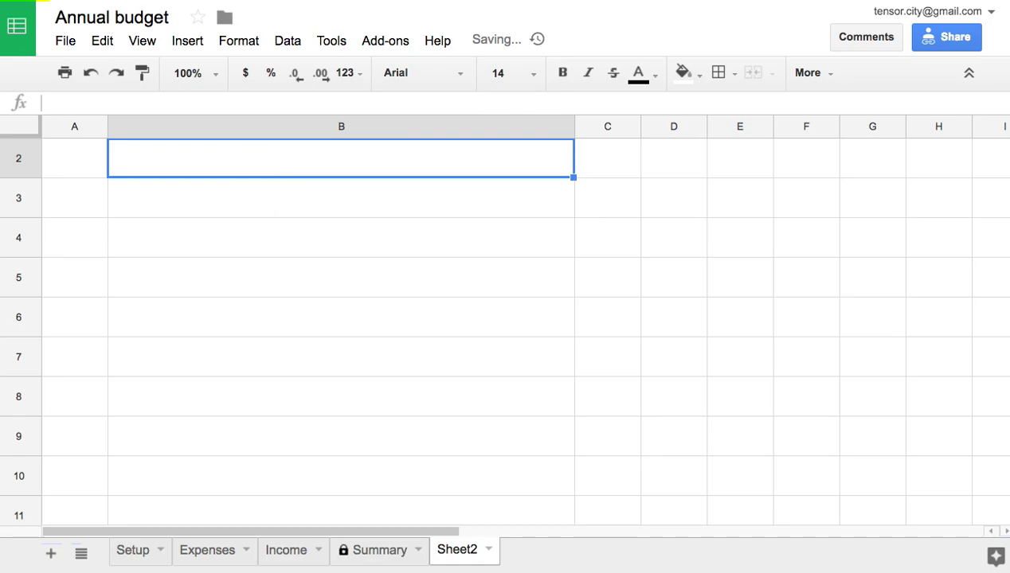
{"action": "type", "text": "1. 웹 기반"}
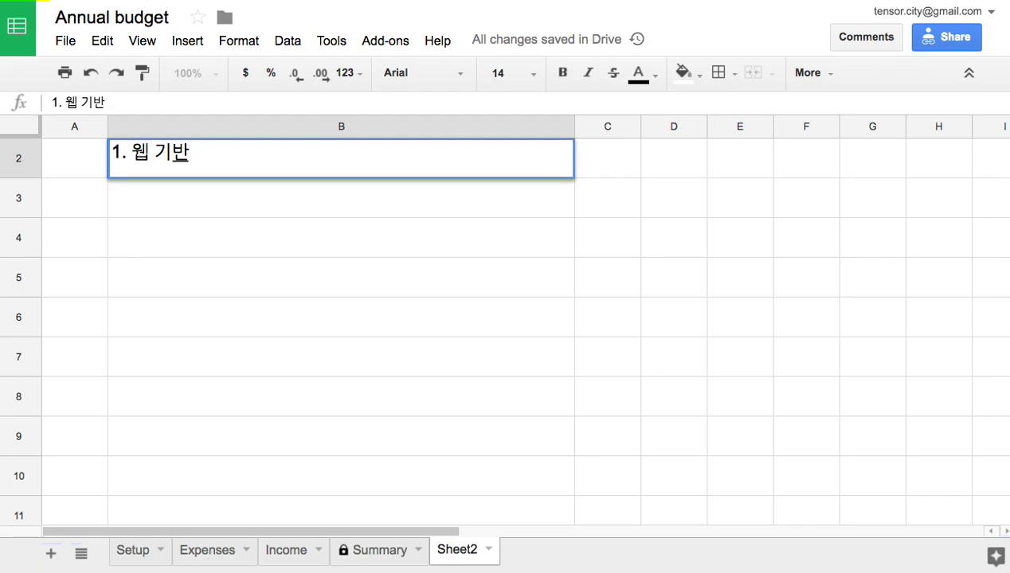
{"action": "key", "text": "Return"}
{"action": "type", "text": "2."}
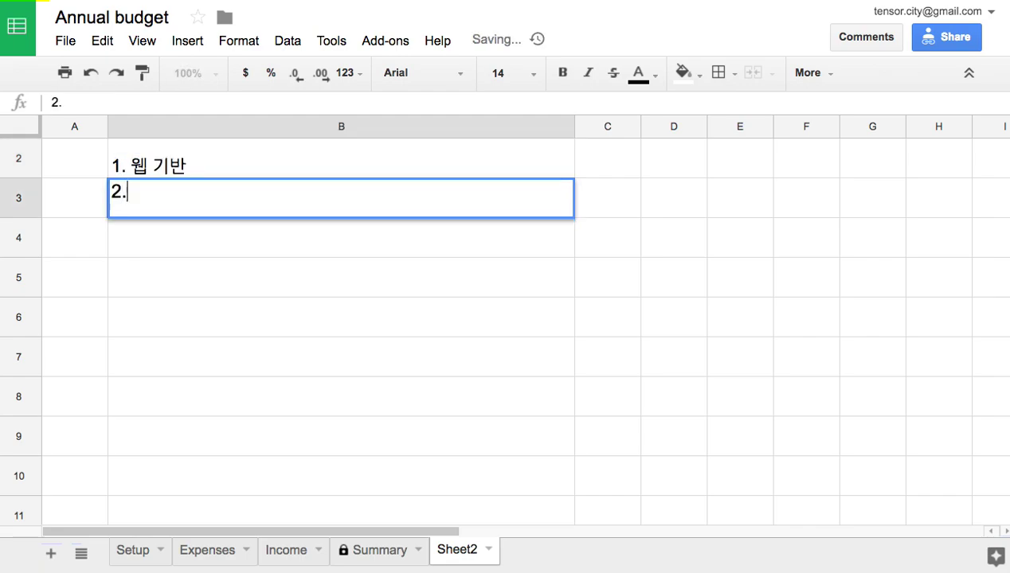
{"action": "type", "text": " ㅇ옛날 바"}
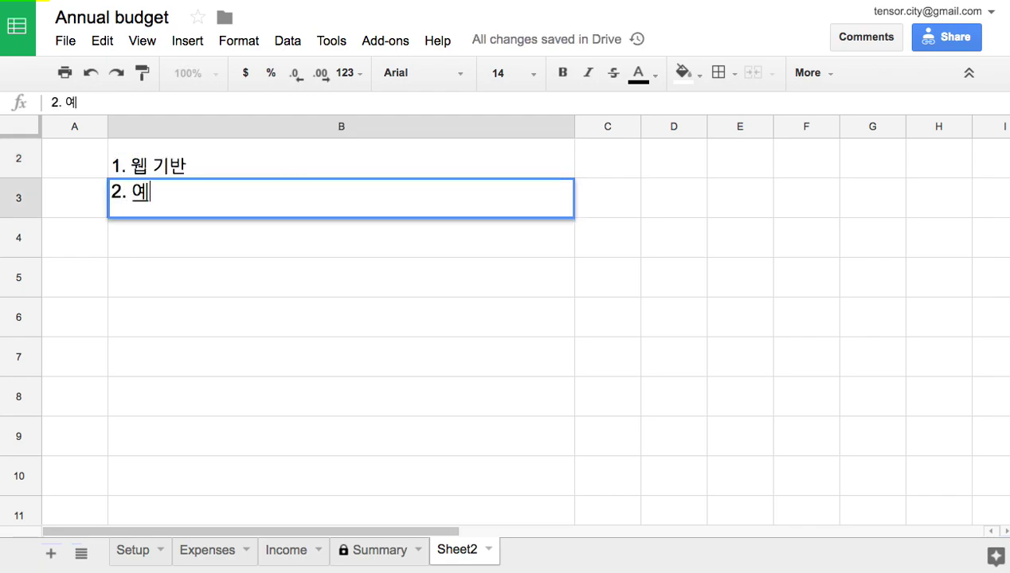
{"action": "type", "text": "ㅇ식 - "}
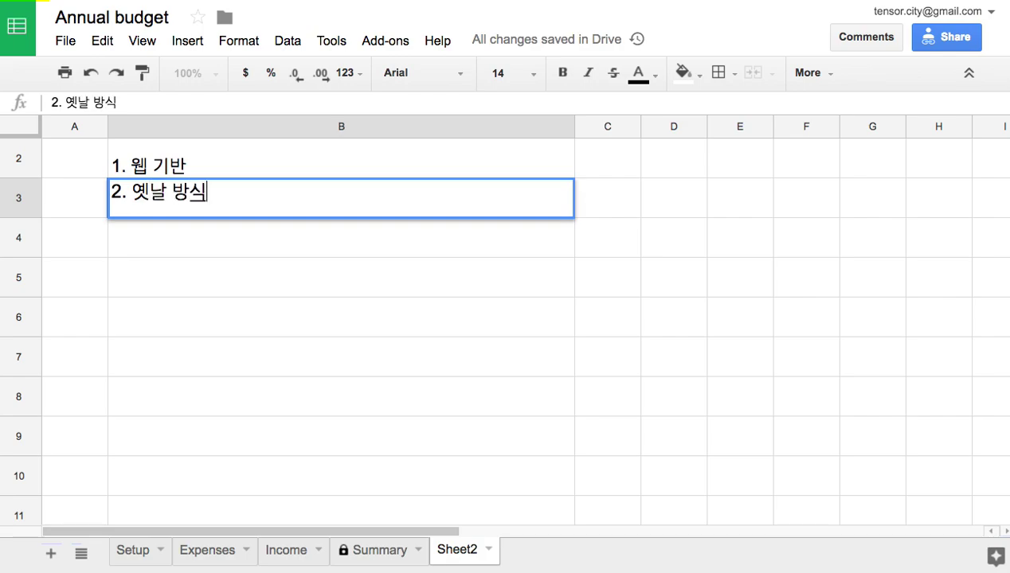
{"action": "type", "text": "MS Excel"}
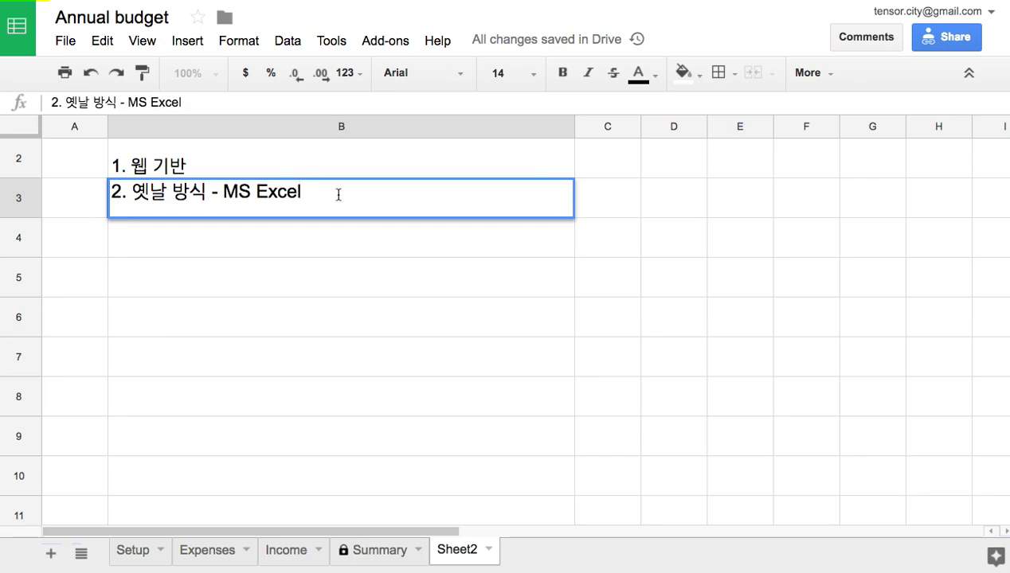
- Finish the B3 note and check again which download formats include Microsoft Excel
{"action": "left_click", "coordinate": [73, 42]}
{"action": "left_click", "coordinate": [74, 42]}
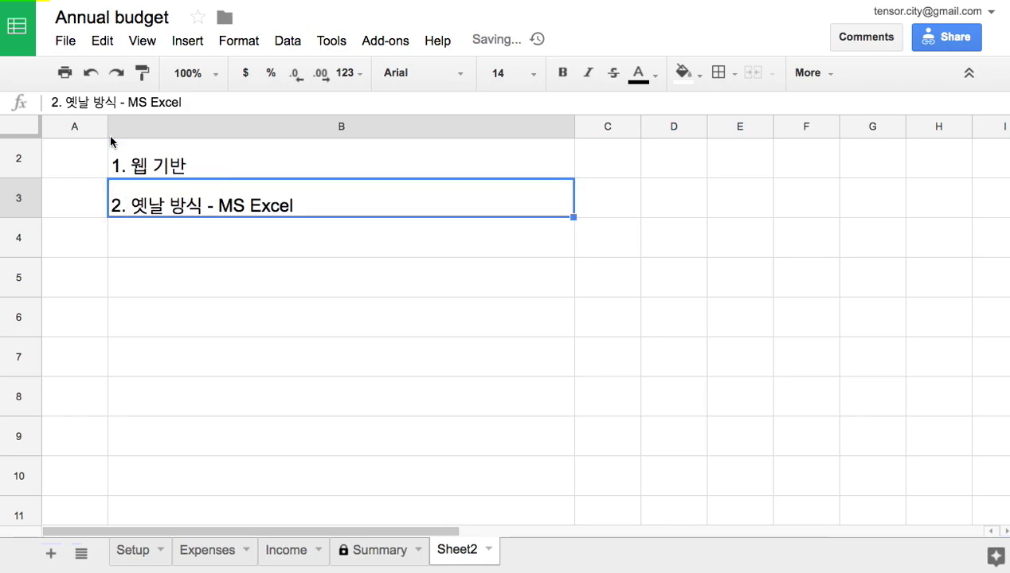
{"action": "left_click", "coordinate": [73, 47]}
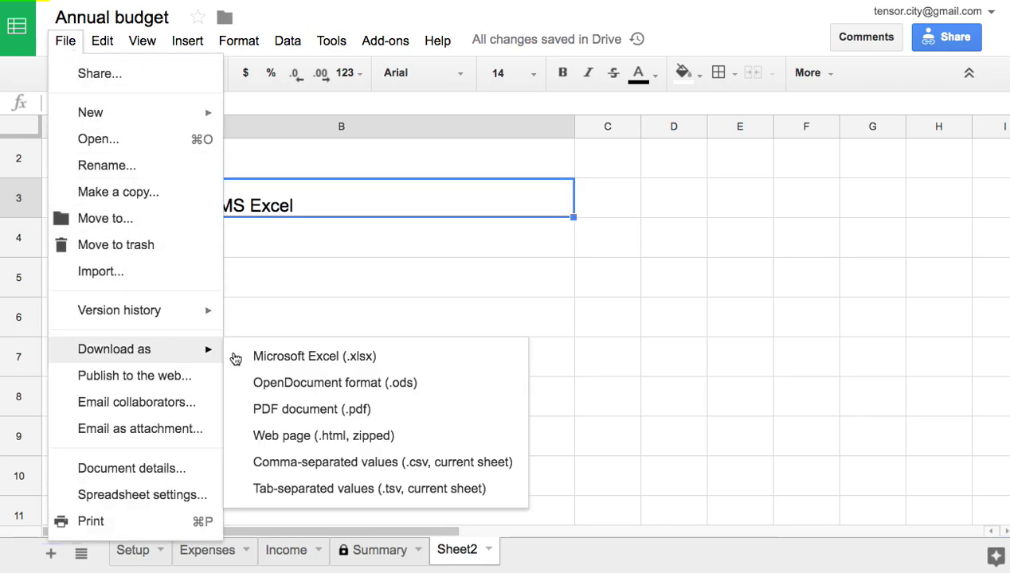
{"action": "left_click", "coordinate": [309, 277]}
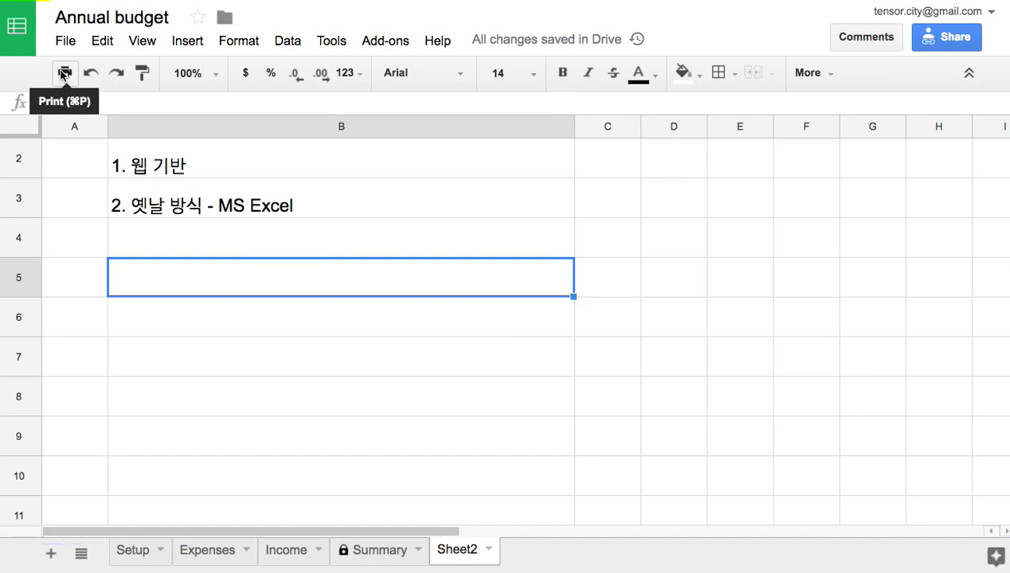
- Open the Publish to the web settings and examine which sheets and file formats can be published
{"action": "left_click", "coordinate": [63, 39]}
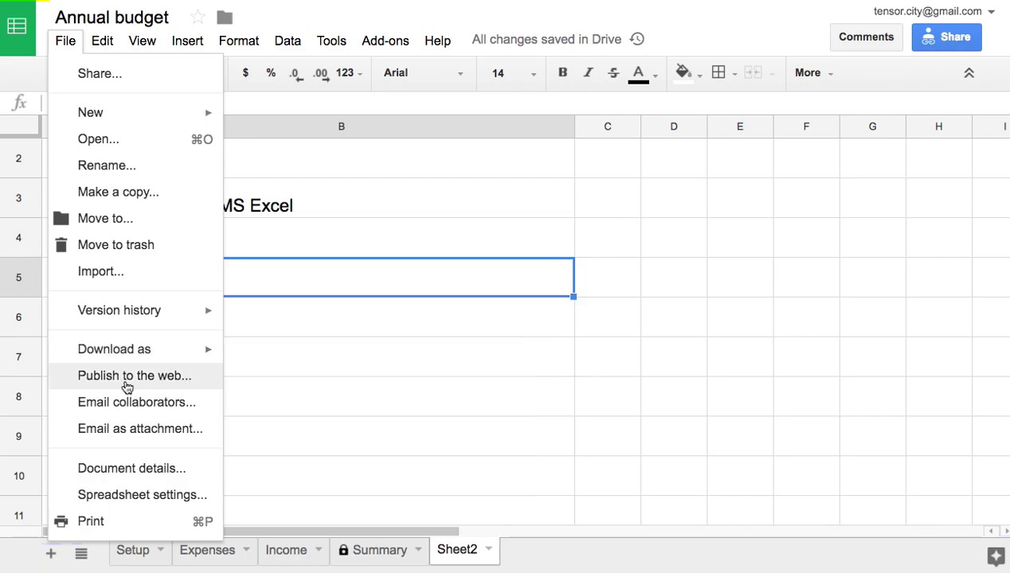
{"action": "key", "text": "Escape"}
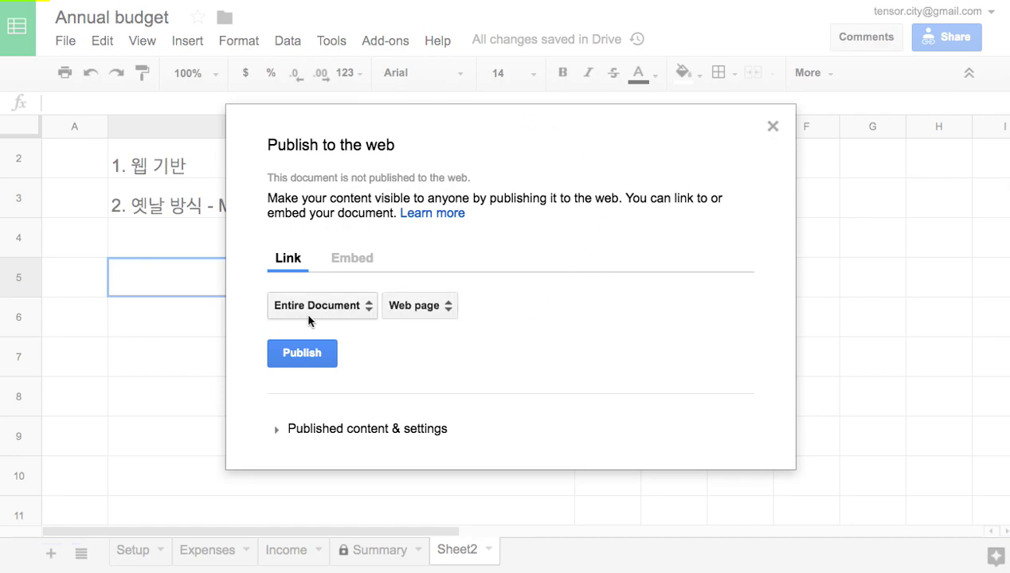
{"action": "left_click", "coordinate": [367, 312]}
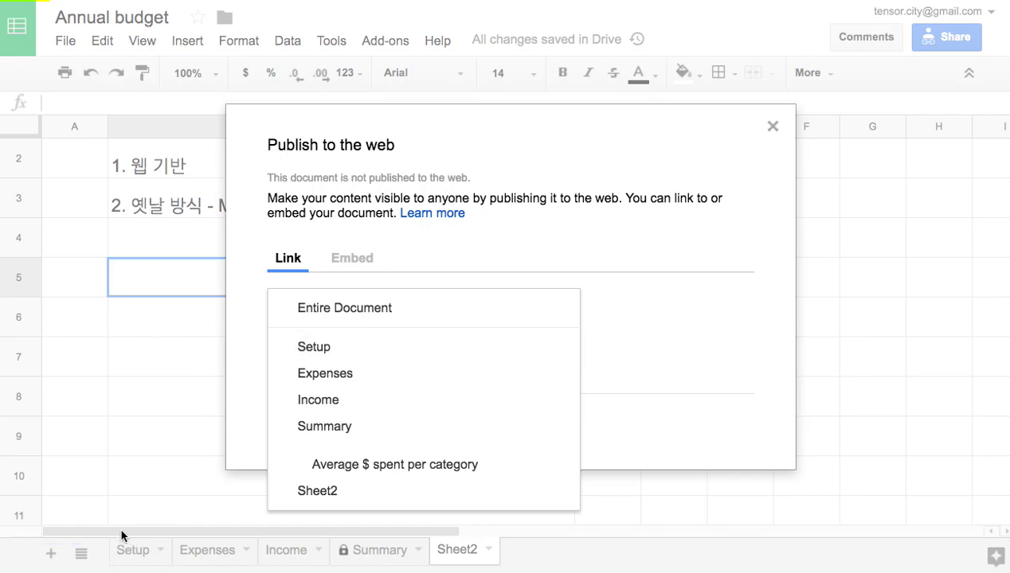
{"action": "left_click", "coordinate": [137, 555]}
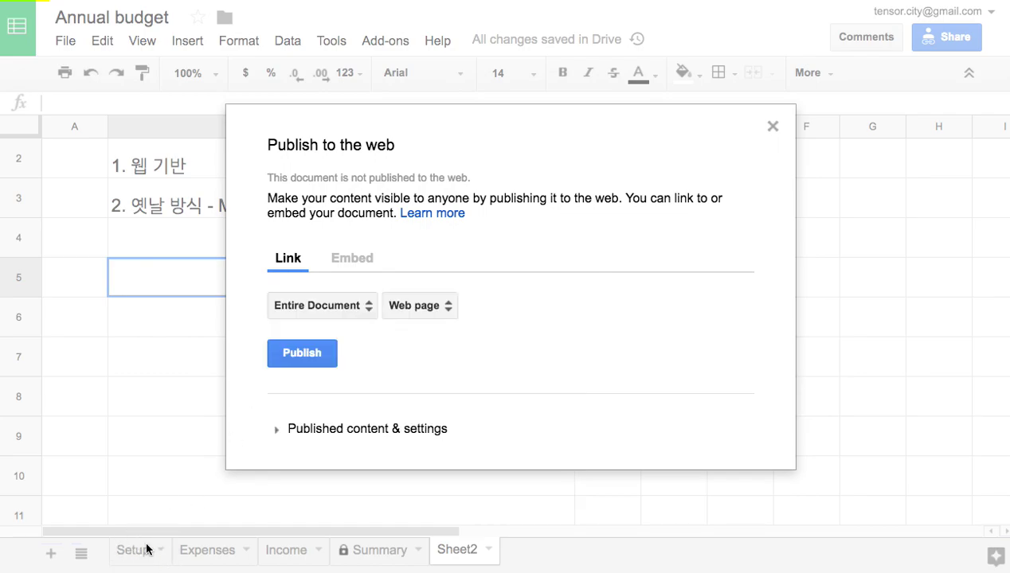
{"action": "left_click", "coordinate": [326, 308]}
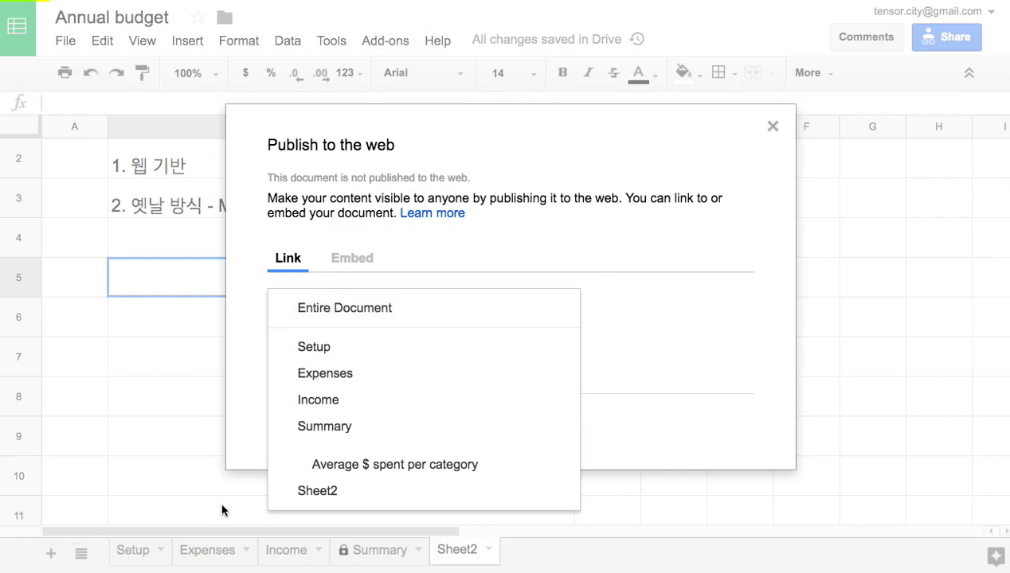
{"action": "left_click", "coordinate": [206, 549]}
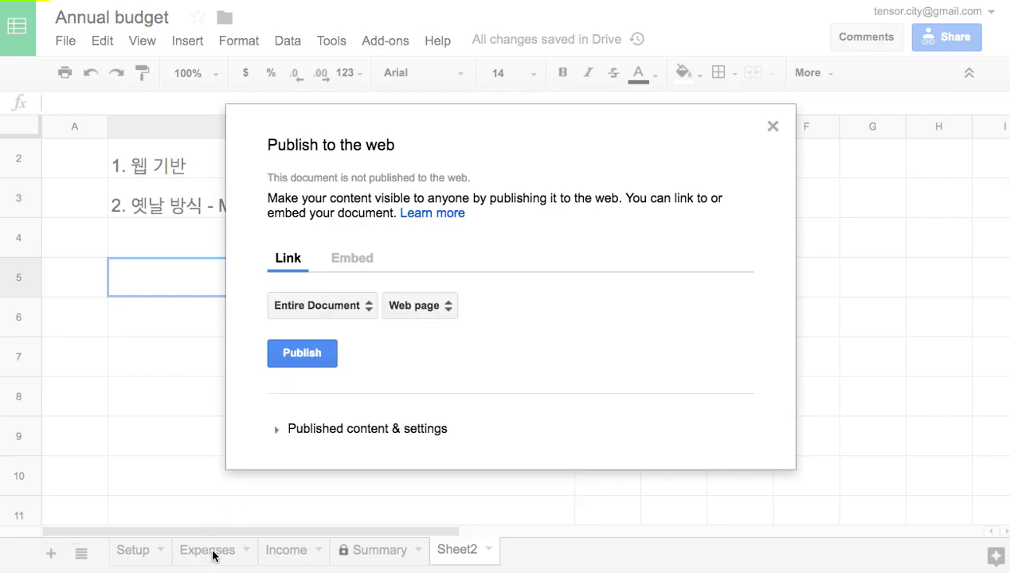
{"action": "left_click", "coordinate": [433, 308]}
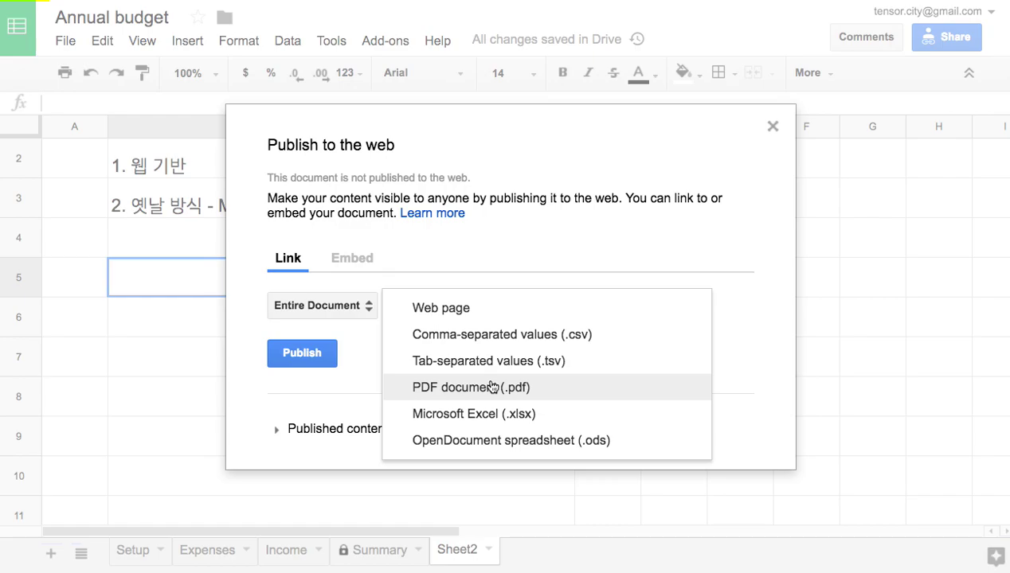
{"action": "left_click", "coordinate": [449, 311]}
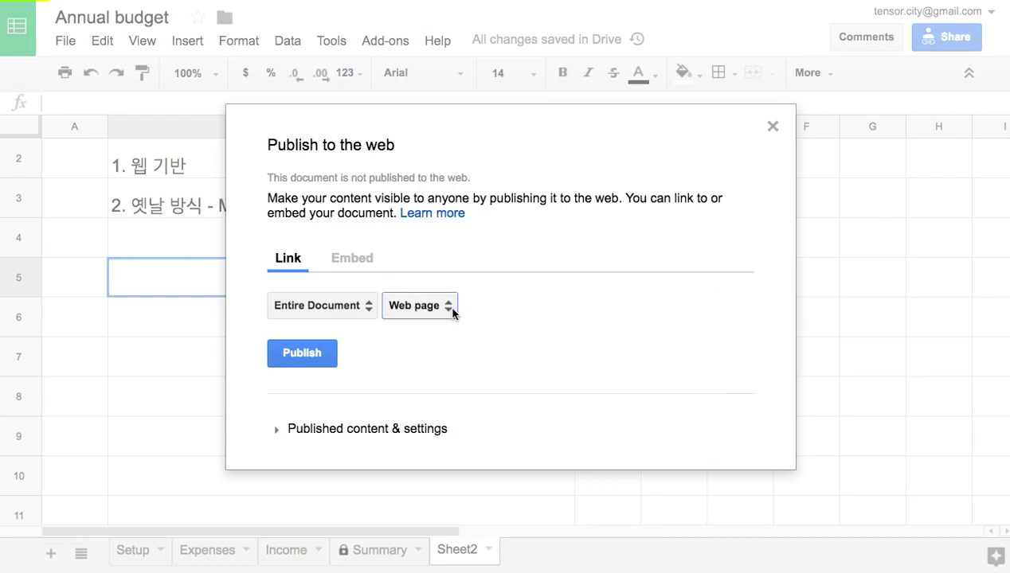
- Publish the entire document to the web as a web page and select the whole published link
{"action": "left_click", "coordinate": [313, 351]}
{"action": "left_click", "coordinate": [663, 74]}
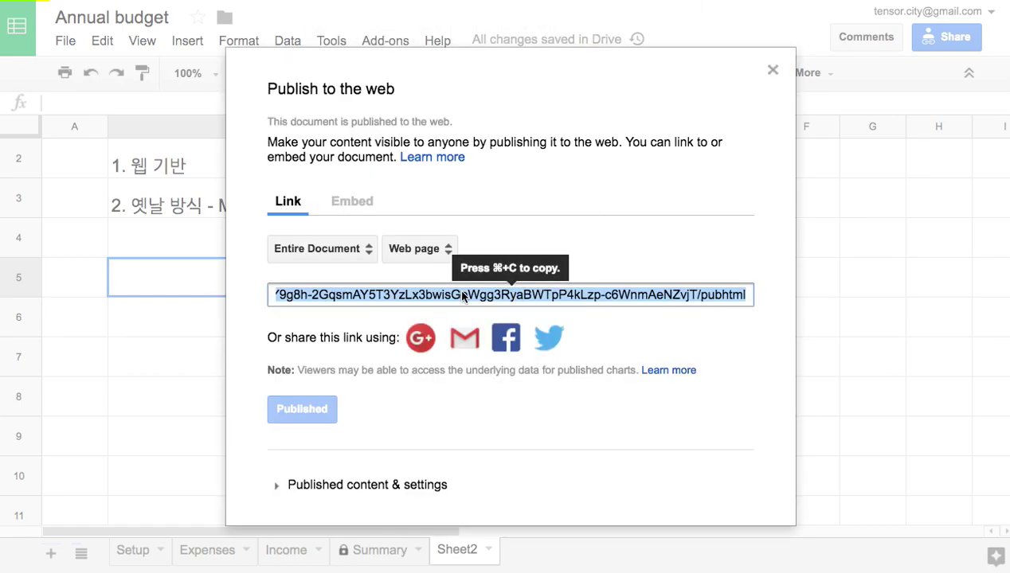
{"action": "double_click", "coordinate": [462, 295]}
{"action": "triple_click", "coordinate": [462, 295]}
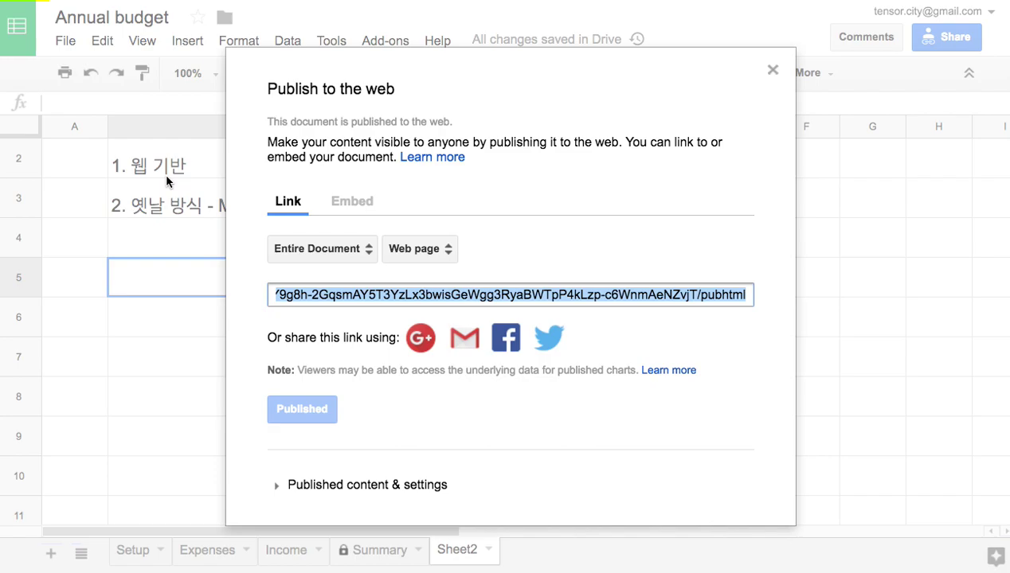
- Review the publishable sheets, then stop publishing the entire document in the published content settings
{"action": "left_click", "coordinate": [291, 255]}
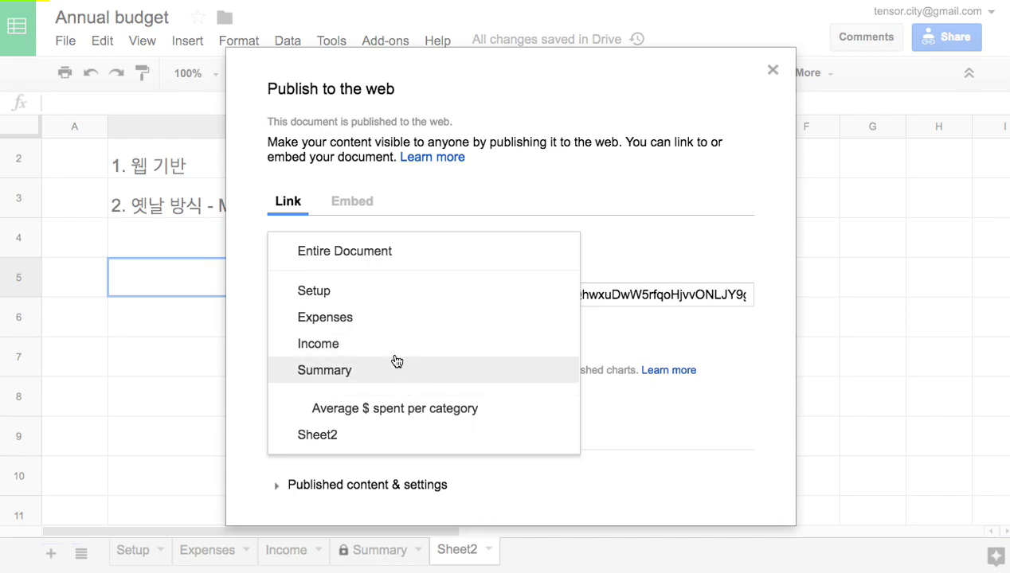
{"action": "left_click", "coordinate": [606, 459]}
{"action": "left_click", "coordinate": [276, 485]}
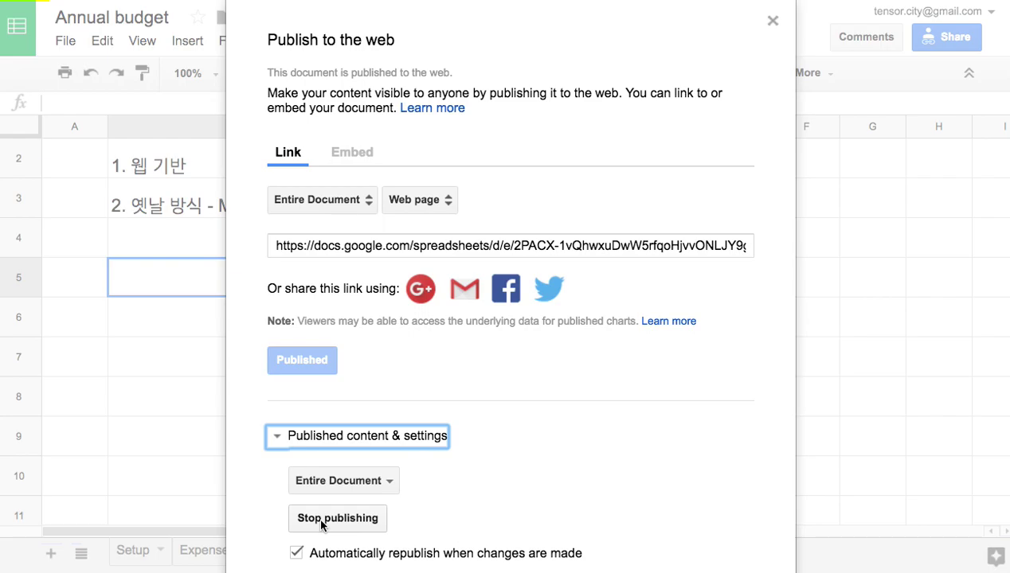
{"action": "left_click", "coordinate": [355, 524]}
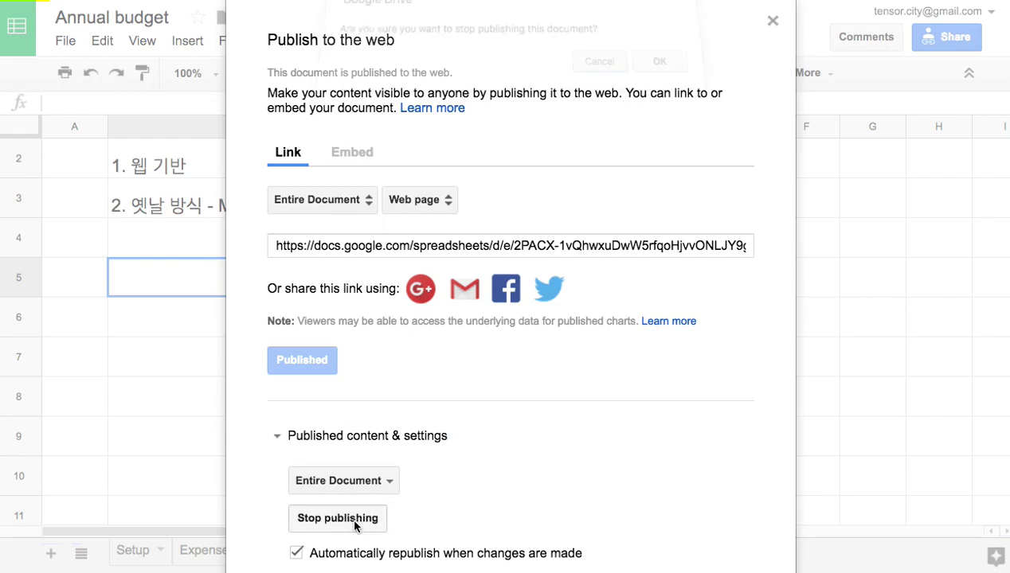
{"action": "left_click", "coordinate": [662, 75]}
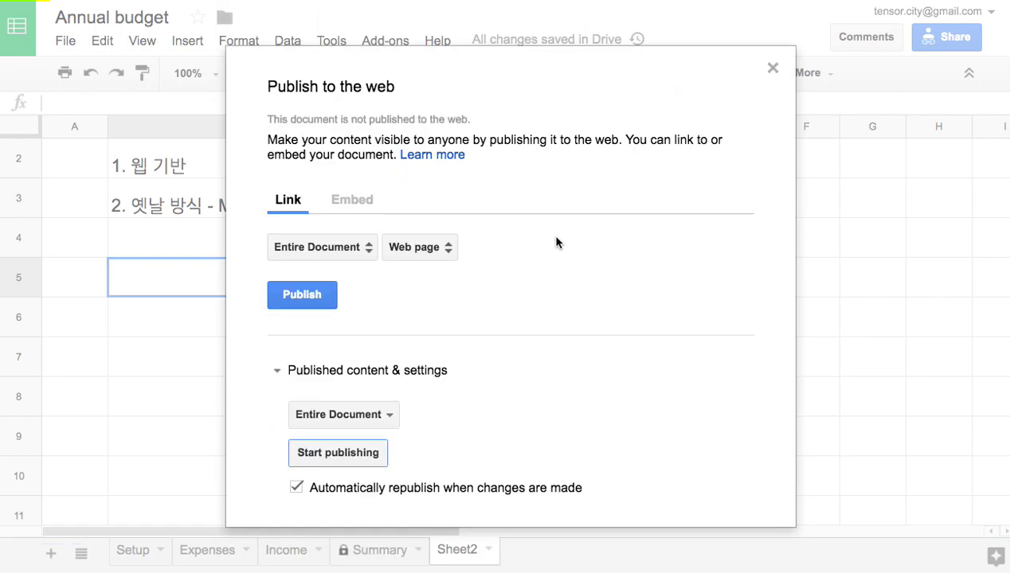
- Start publishing the entire document to the web again and close the publishing settings
{"action": "left_click", "coordinate": [340, 455]}
{"action": "left_click", "coordinate": [662, 75]}
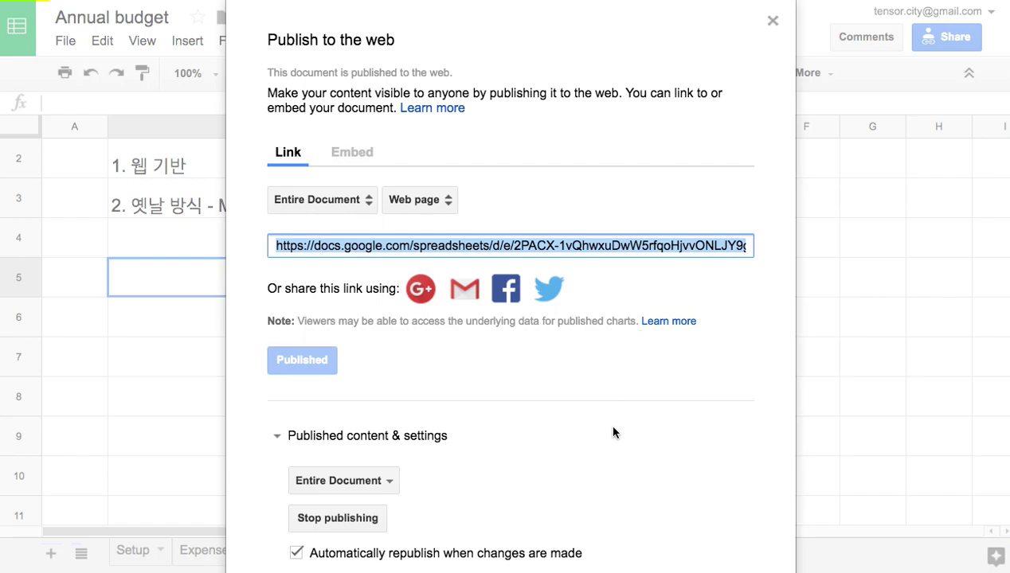
{"action": "left_click", "coordinate": [774, 21]}
- Clear the two notes in cells B2:B3 of Sheet2
{"action": "left_click", "coordinate": [438, 315]}
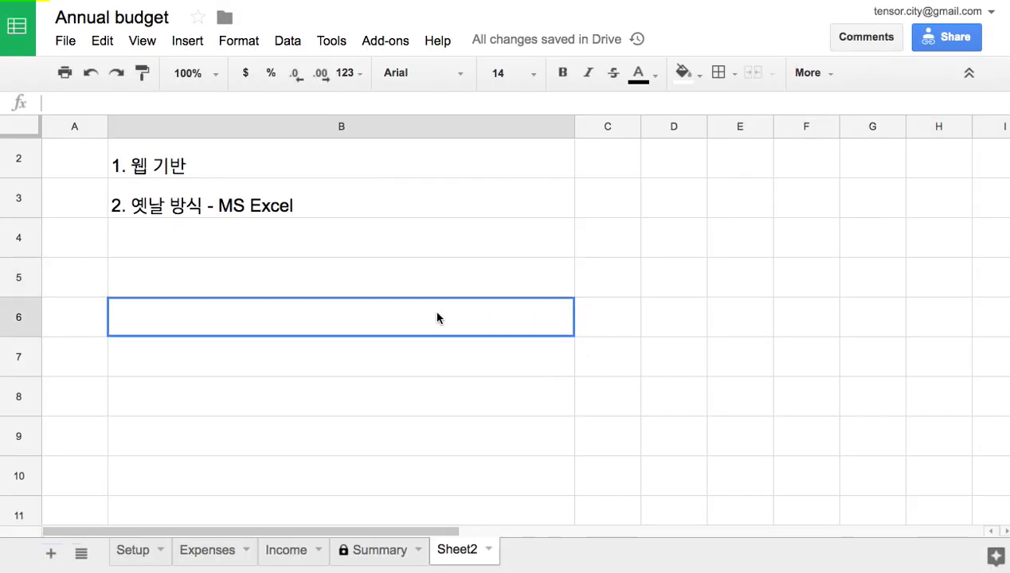
{"action": "left_click", "coordinate": [338, 273]}
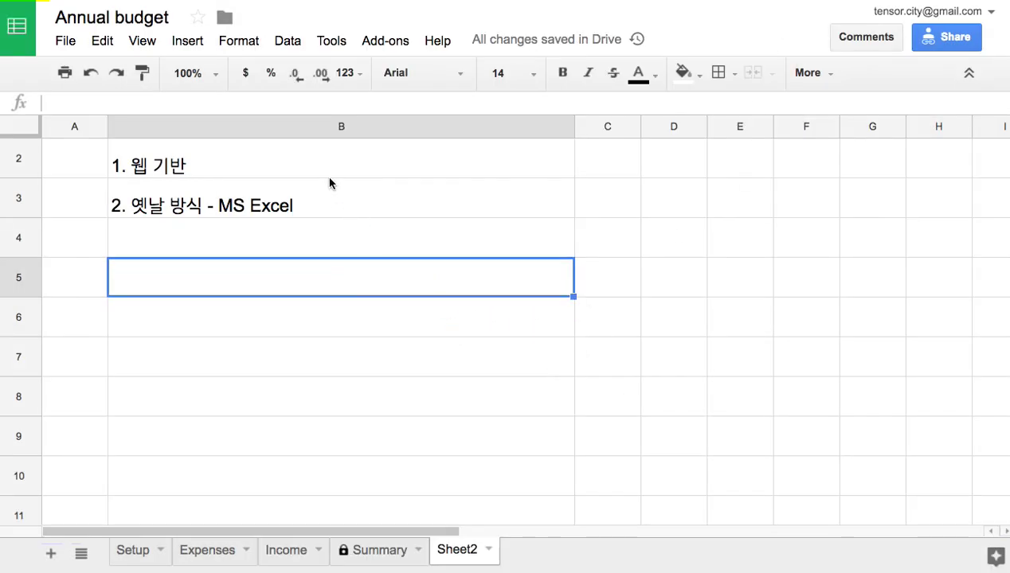
{"action": "left_click_drag", "start_coordinate": [329, 168], "coordinate": [334, 213]}
{"action": "key", "text": "Delete"}
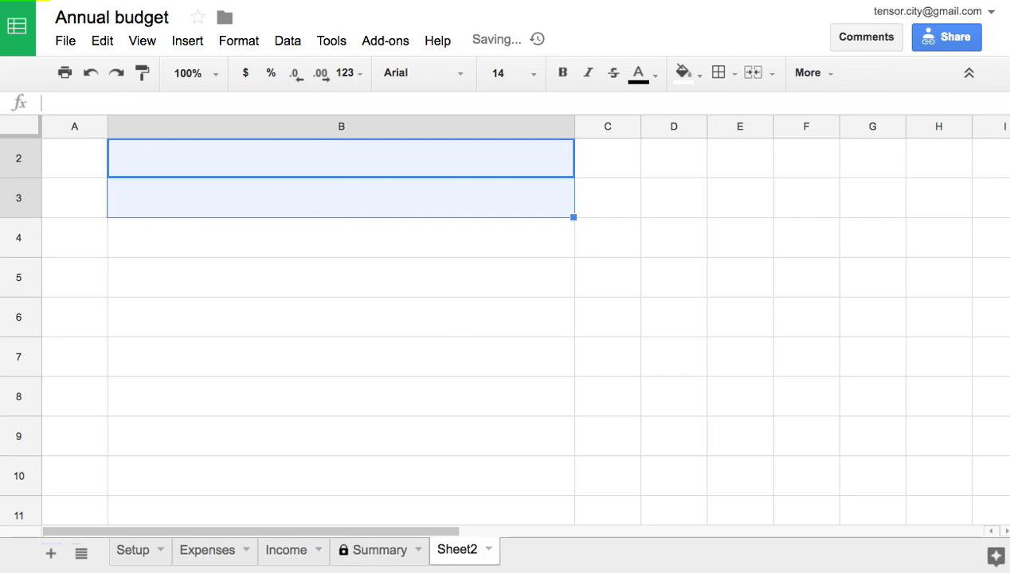
- Write the note "1. 여러 형태의 Publish(웹에 공개)" in cell B2
{"action": "left_click", "coordinate": [309, 169]}
{"action": "type", "text": "1. "}
{"action": "type", "text": "du"}
{"action": "key", "text": "BackSpace"}
{"action": "key", "text": "BackSpace"}
{"action": "type", "text": "여러 ㄱ"}
{"action": "key", "text": "BackSpace"}
{"action": "type", "text": "형태의 Publish(웹"}
{"action": "key", "text": "BackSpace"}
{"action": "key", "text": "BackSpace"}
{"action": "type", "text": "웹에 공개)"}
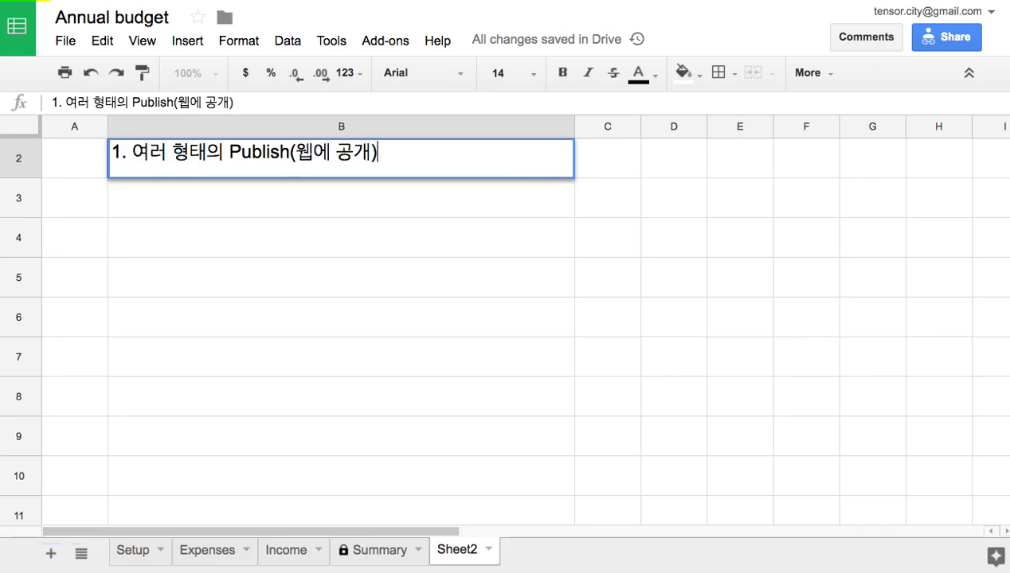
- Commit the note in B2 and write "2. Republish (수정 => publish)" in cell B3 of Sheet2
{"action": "key", "text": "Return"}
{"action": "type", "text": "2."}
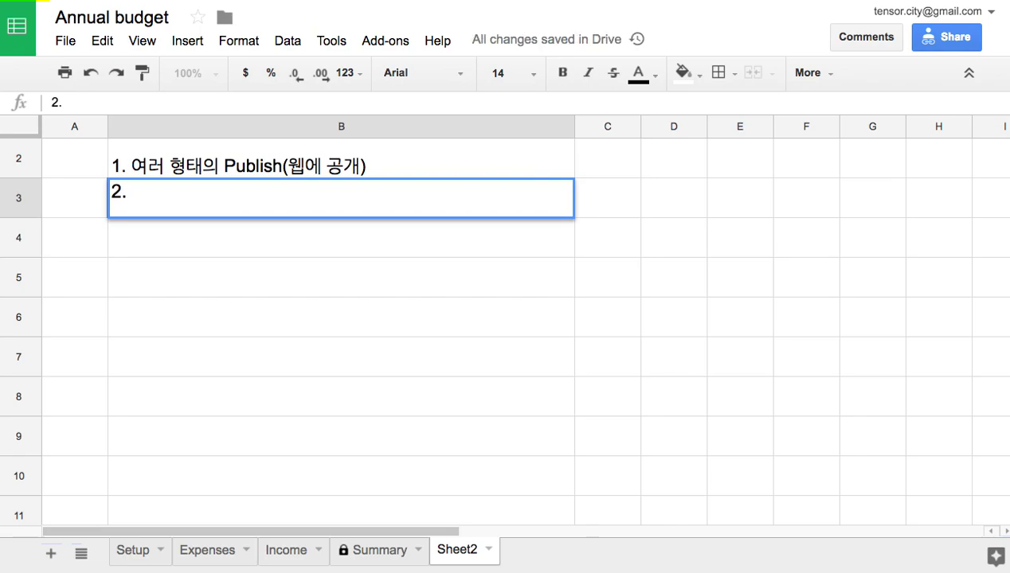
{"action": "type", "text": " Republish "}
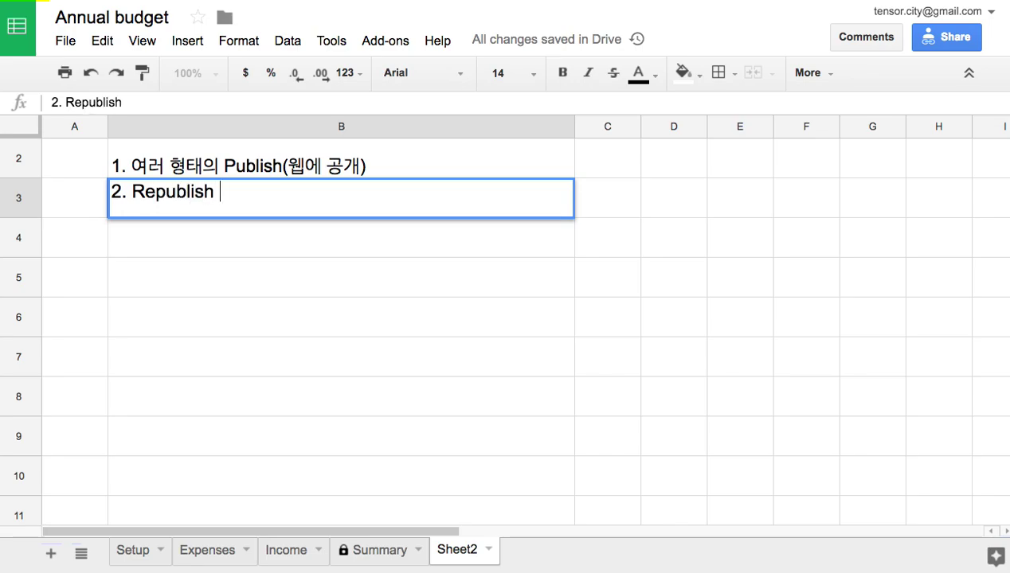
{"action": "type", "text": "(수정"}
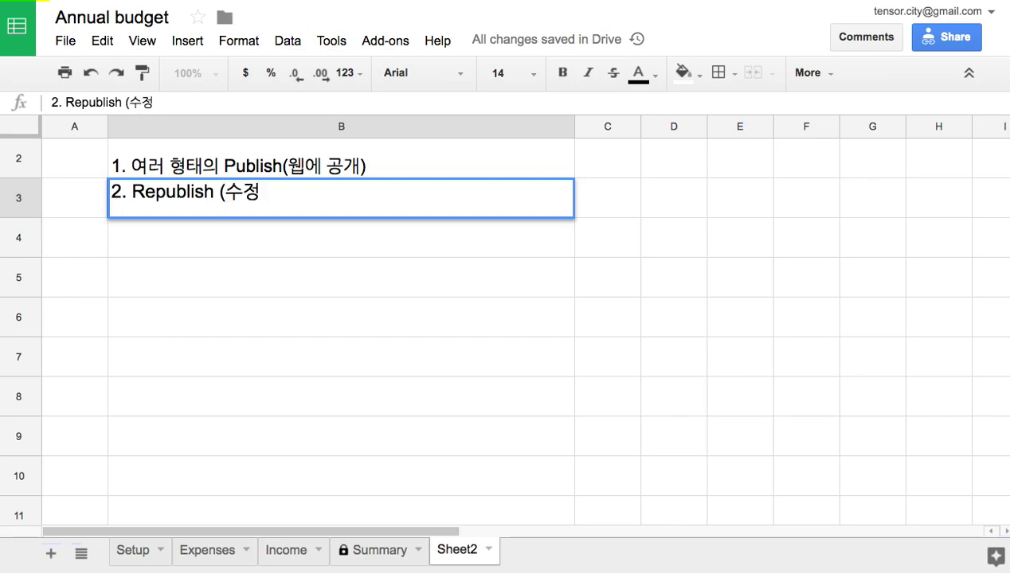
{"action": "type", "text": " => "}
{"action": "type", "text": "publish"}
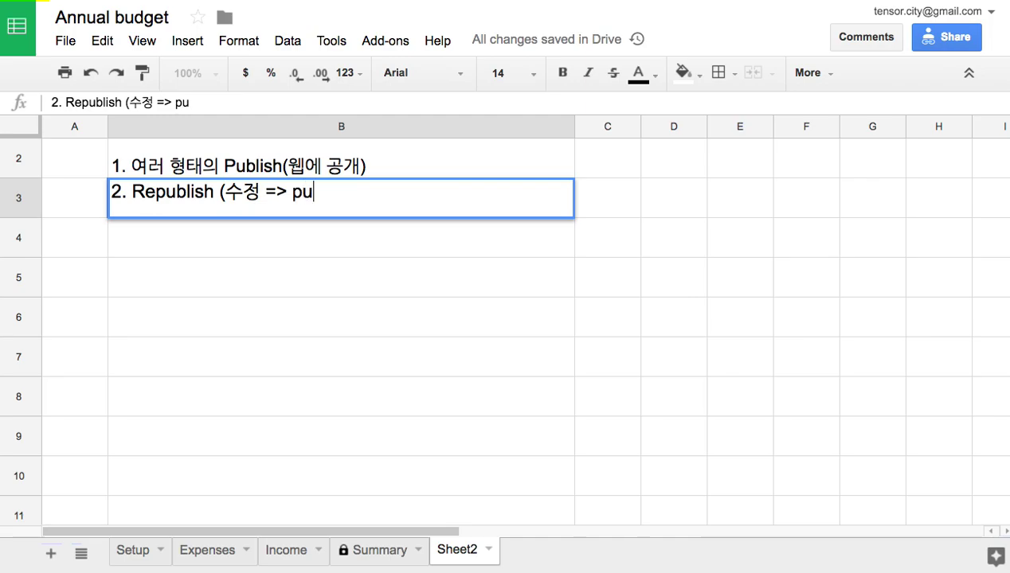
{"action": "type", "text": ")"}
{"action": "key", "text": "Return"}
- Write the note "3. Version = History" in cell B4 of Sheet2
{"action": "type", "text": "3/"}
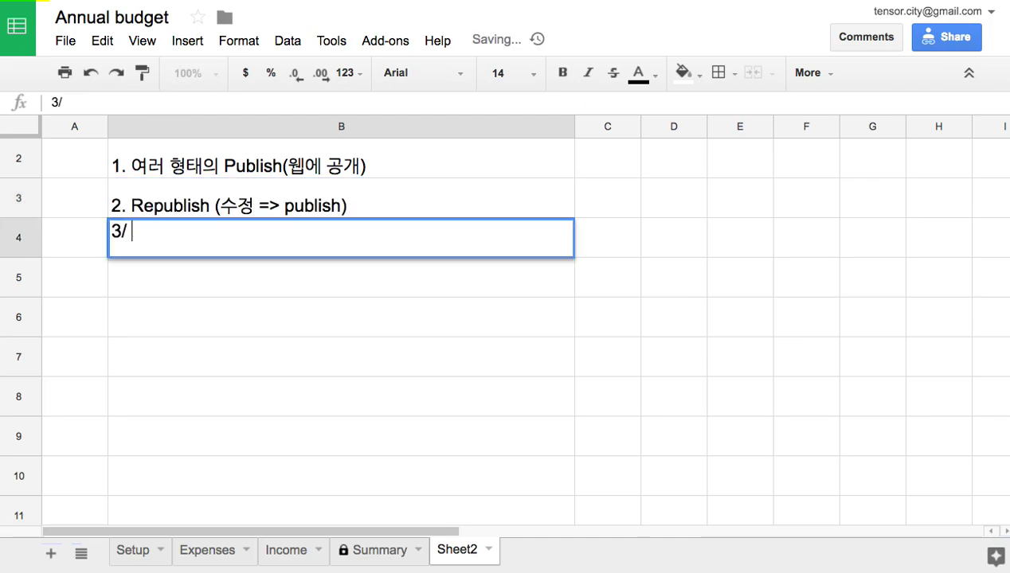
{"action": "key", "text": "BackSpace"}
{"action": "key", "text": "BackSpace"}
{"action": "type", "text": ". Version "}
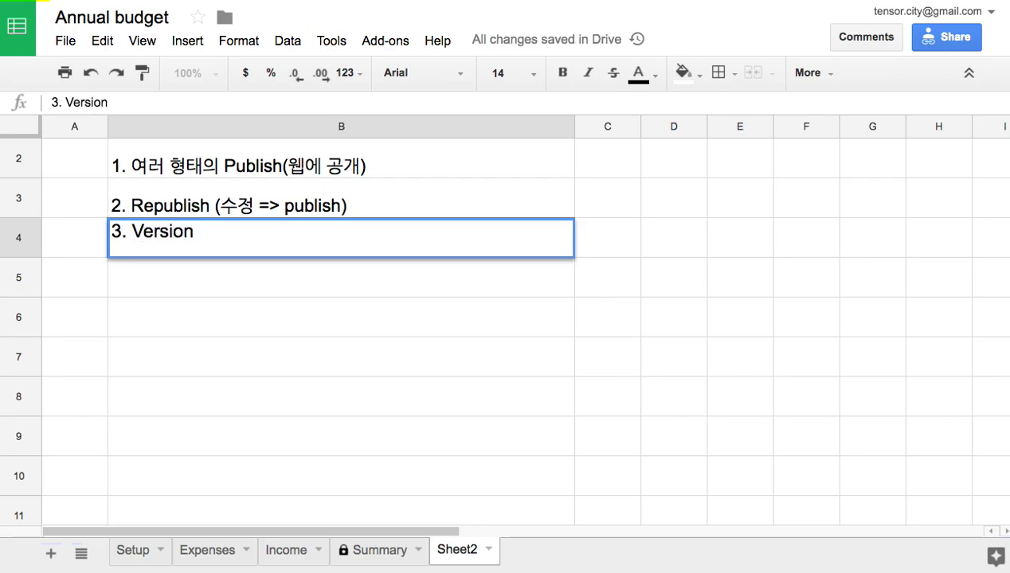
{"action": "type", "text": "= History"}
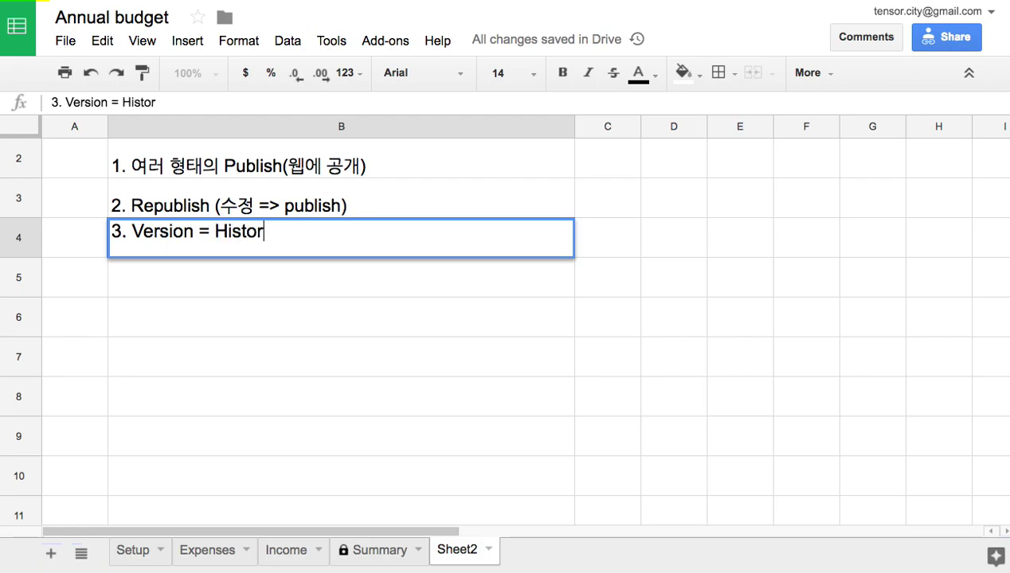